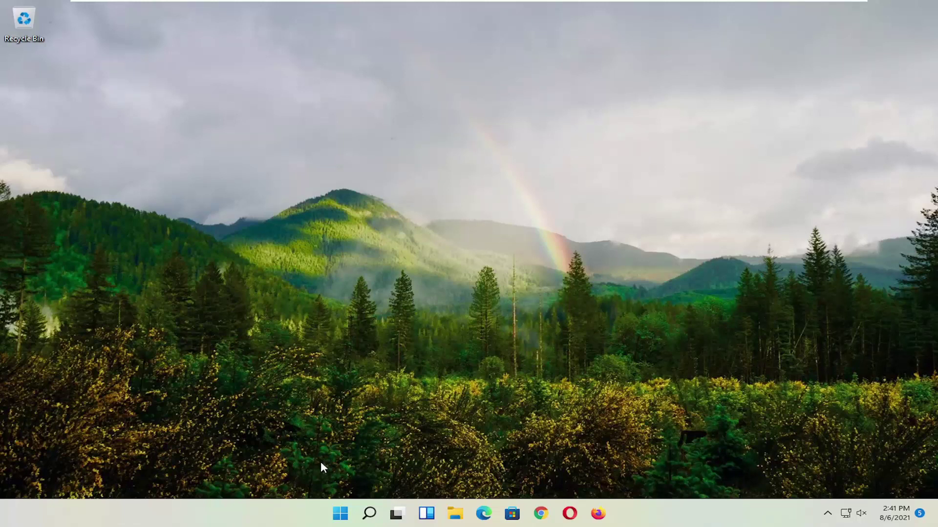
Step: Dismiss the Win+X system tools menu so only the desktop and taskbar show
right_click(343, 516)
Step: Search for cmd and run Command Prompt as administrator
left_click(370, 512)
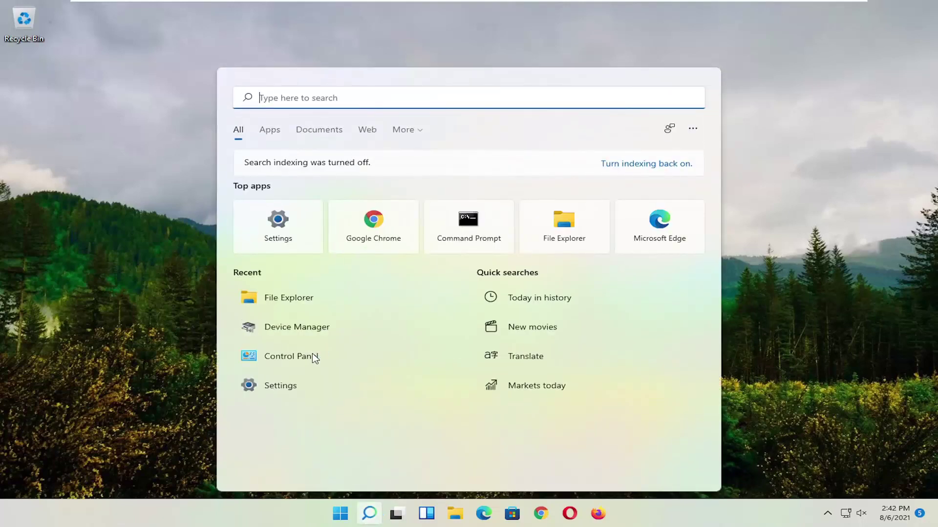
type("cmd")
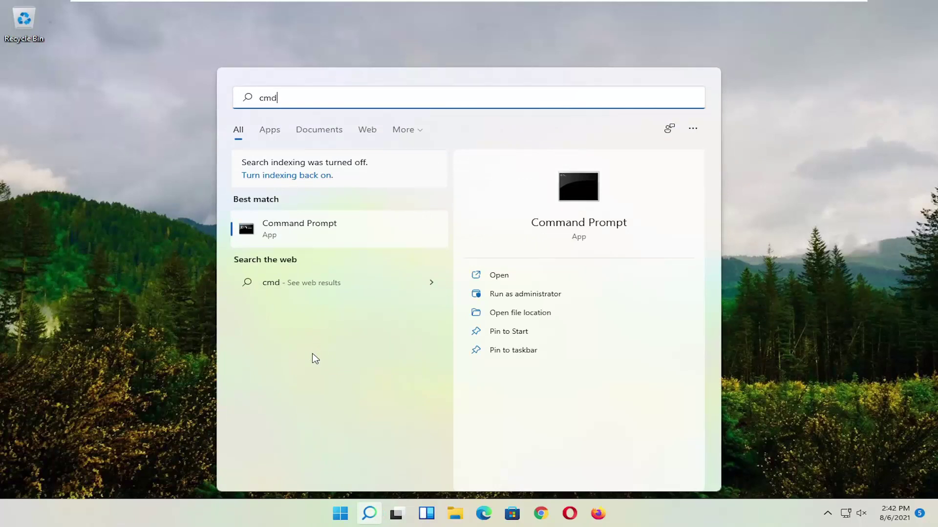
right_click(288, 235)
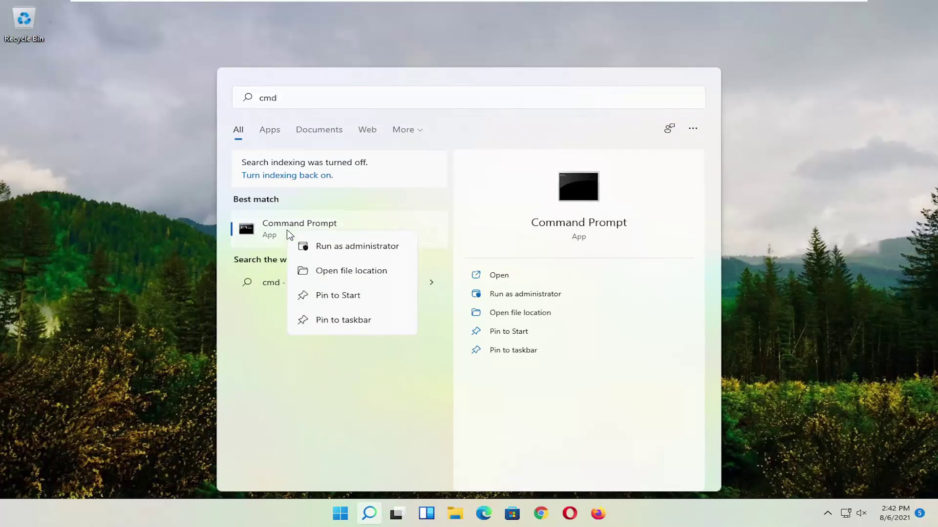
left_click(341, 252)
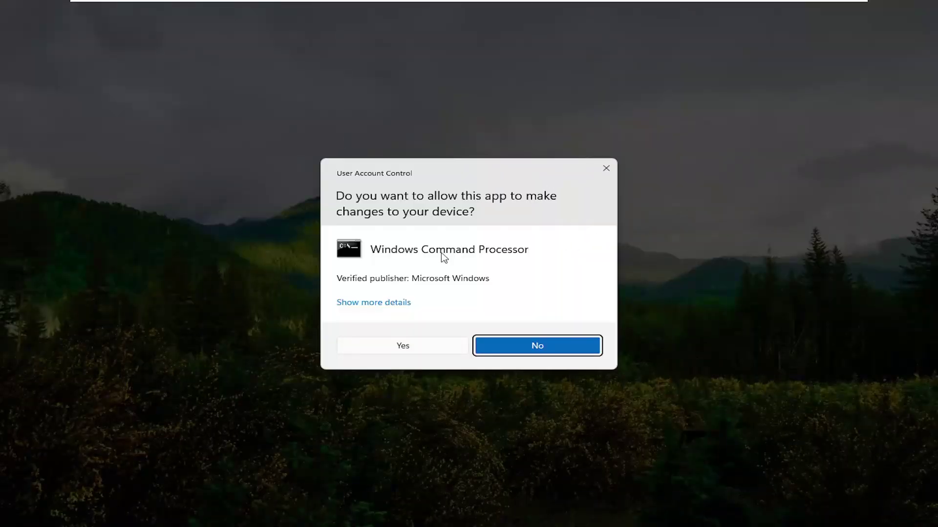
Step: Approve the UAC prompt, centre the admin Command Prompt, and run sfc /scannow
left_click(405, 347)
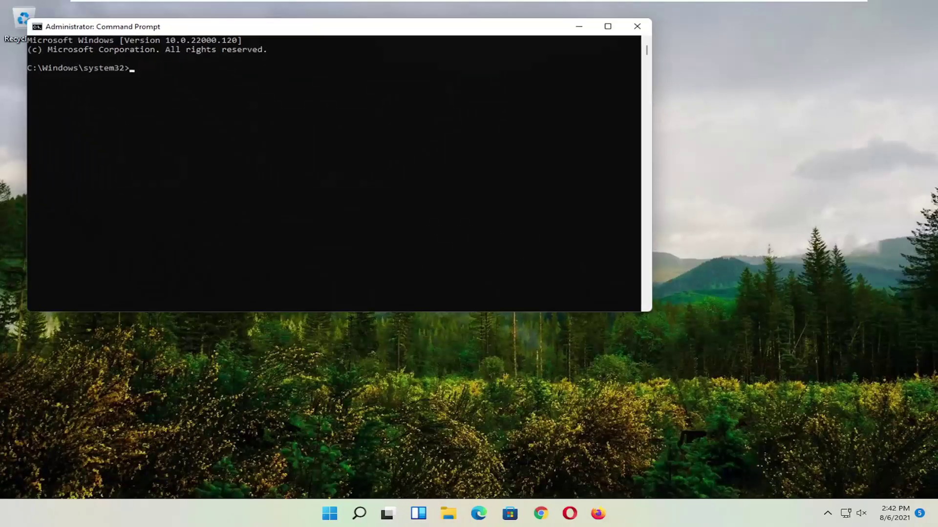
left_click_drag(404, 30, 490, 60)
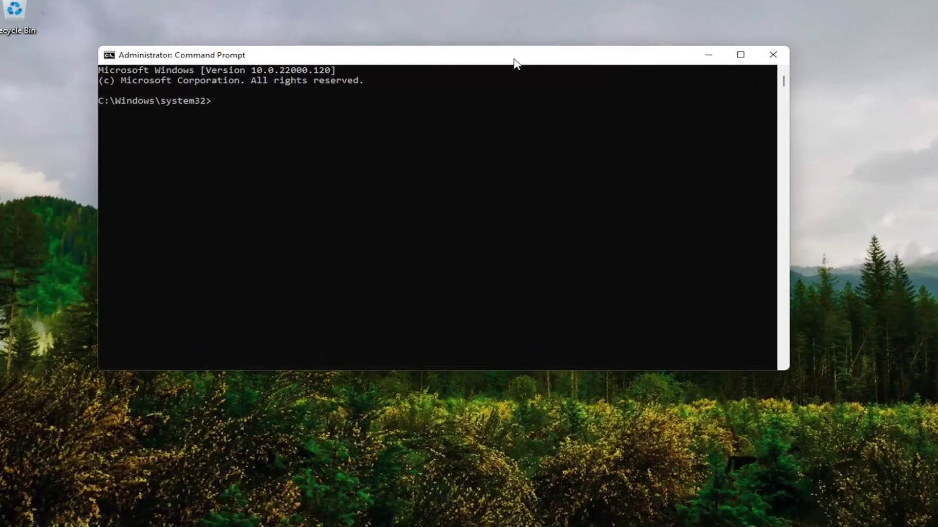
type("sfc")
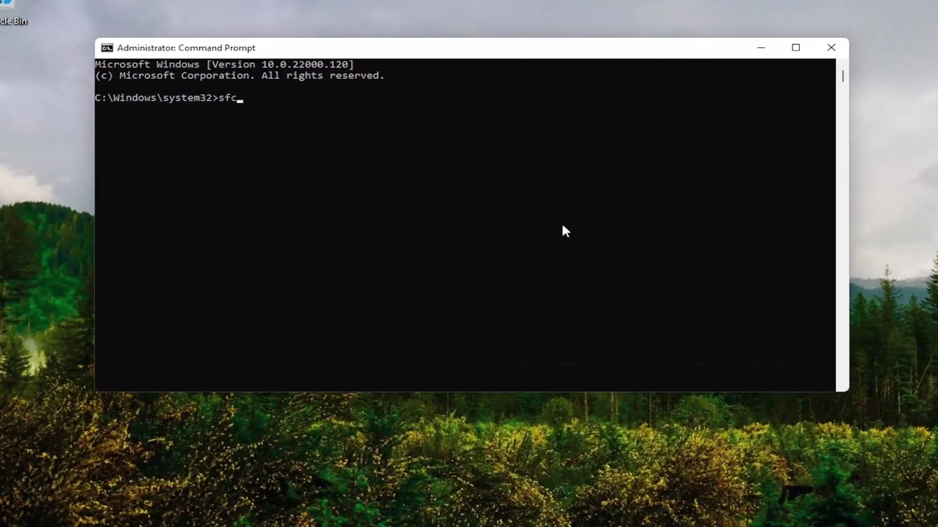
type(" /scannow")
key("Return")
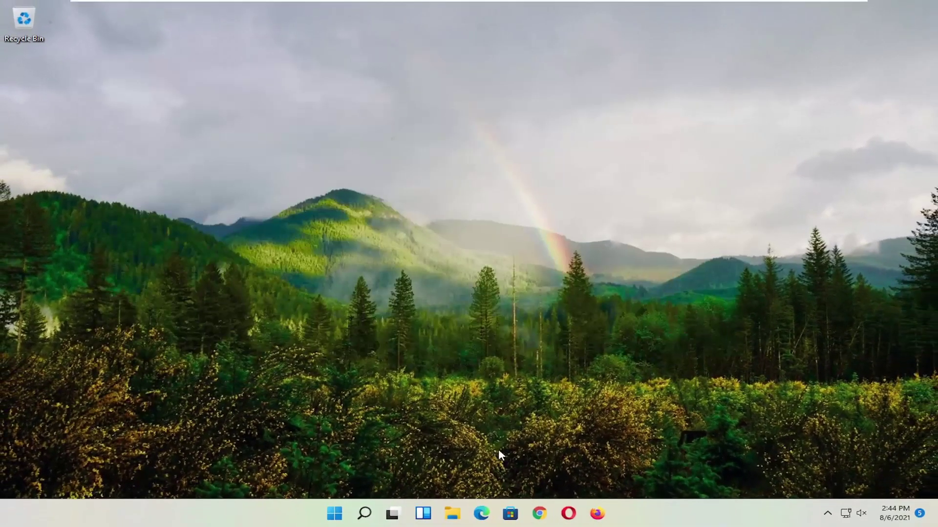
Step: Bring up the Win+X quick-access menu of system tools
right_click(335, 513)
mouse_move(375, 462)
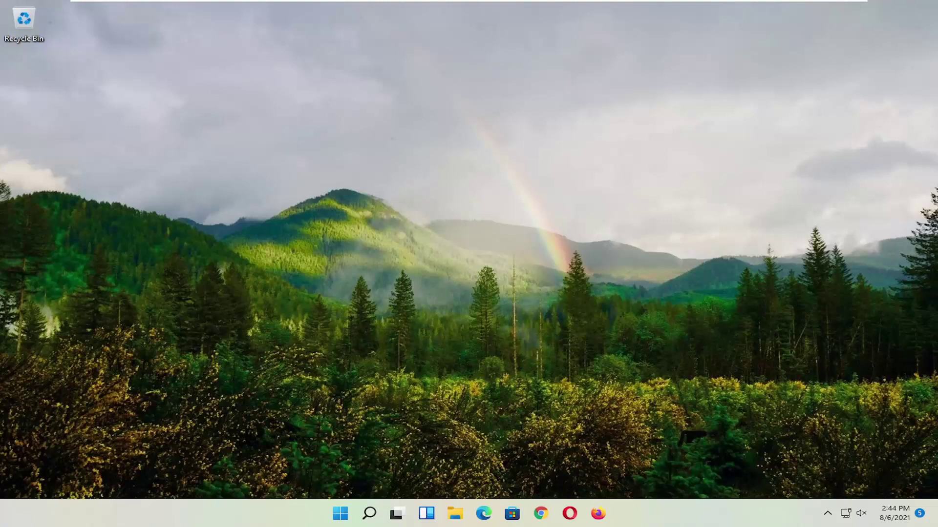
Step: Open System Properties via an 'advanced system settings' search and centre the dialog
left_click(369, 514)
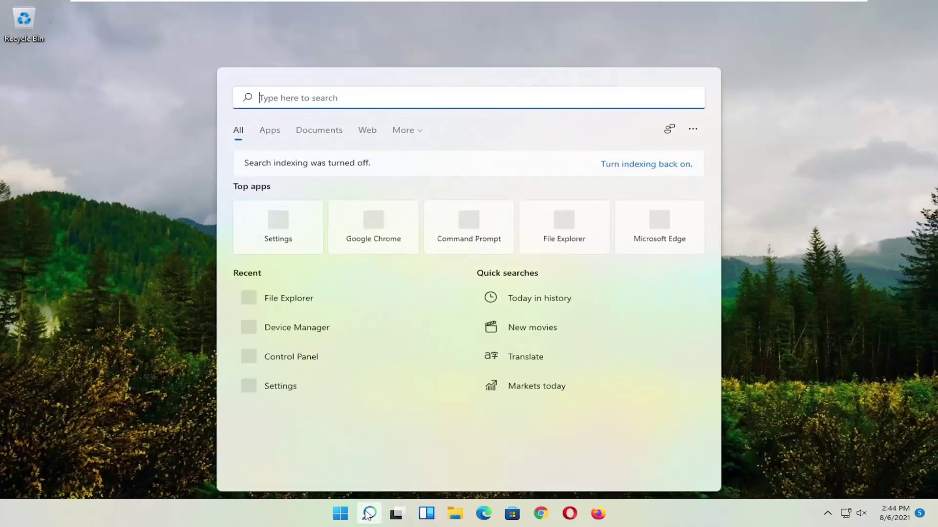
type("advanc")
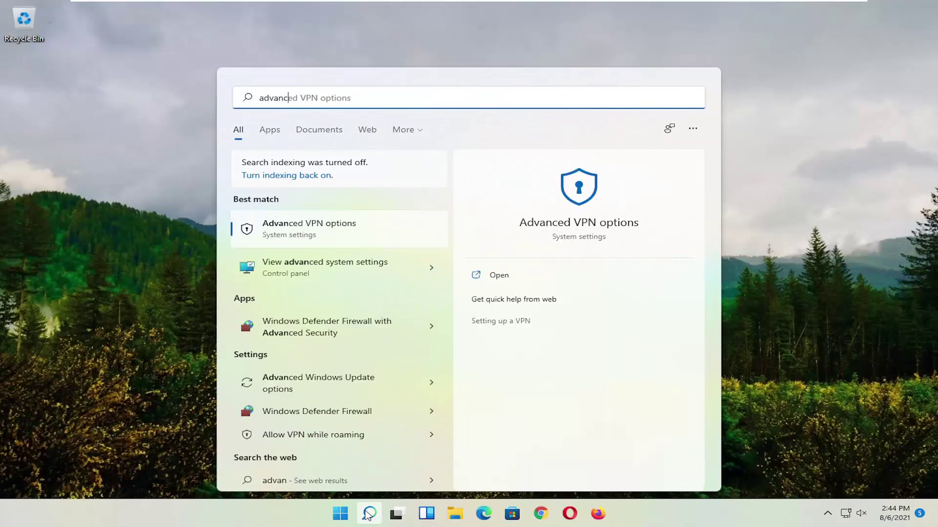
type("ed system set")
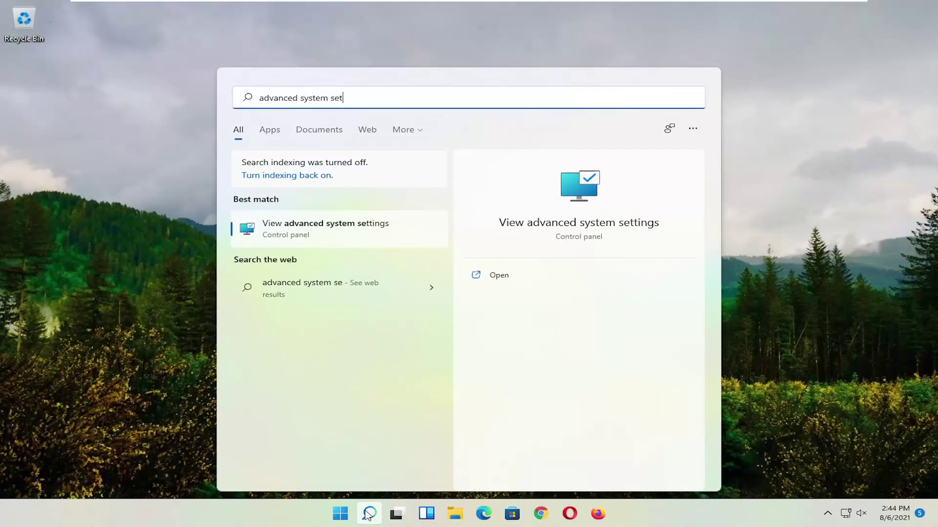
type("tings")
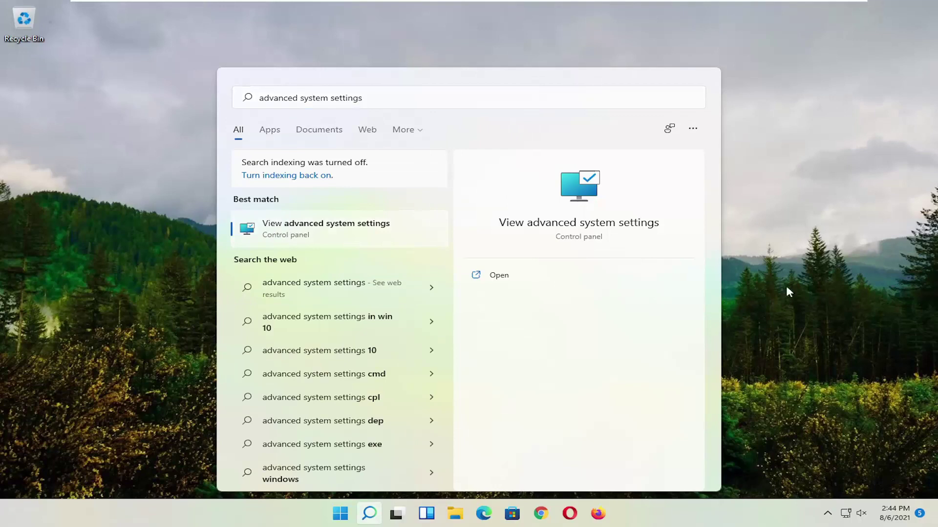
key("Return")
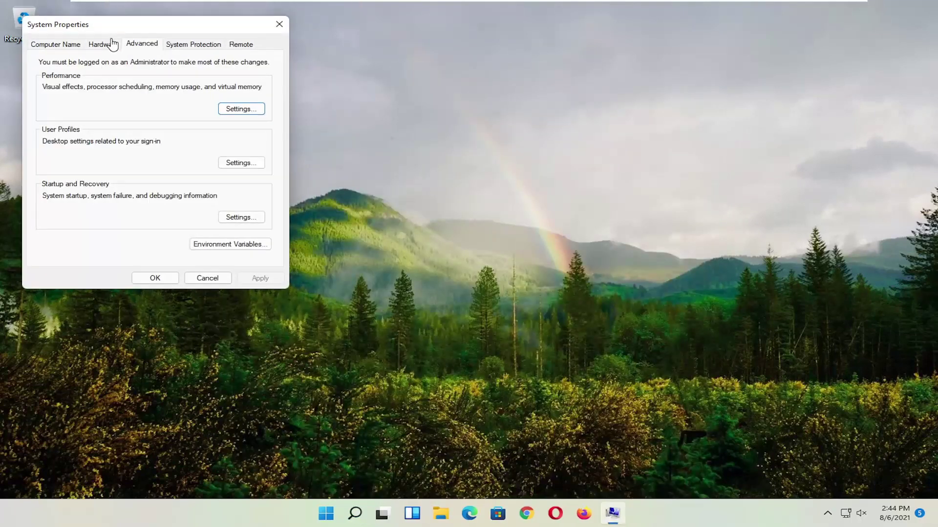
left_click_drag(119, 29, 374, 120)
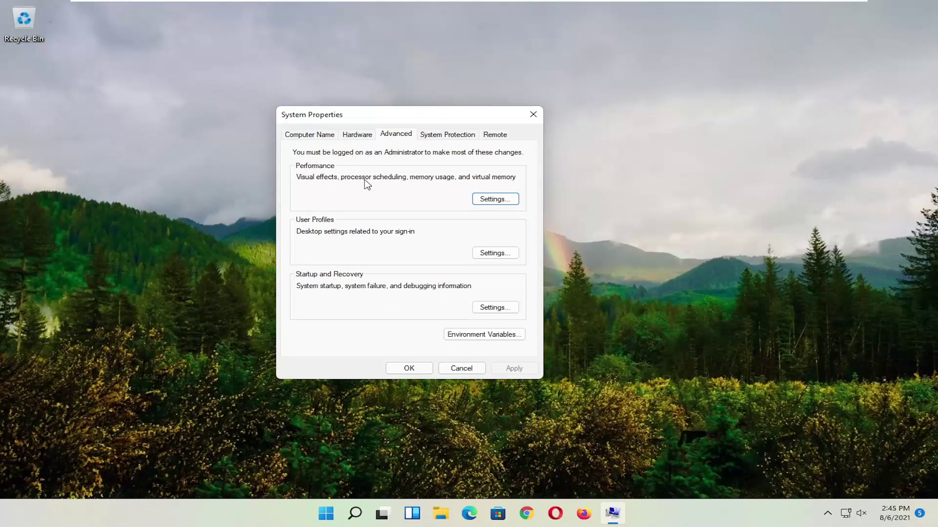
Step: In Performance Options, set DEP to all programs and services except those selected
left_click(500, 199)
left_click_drag(416, 148, 393, 77)
left_click(434, 101)
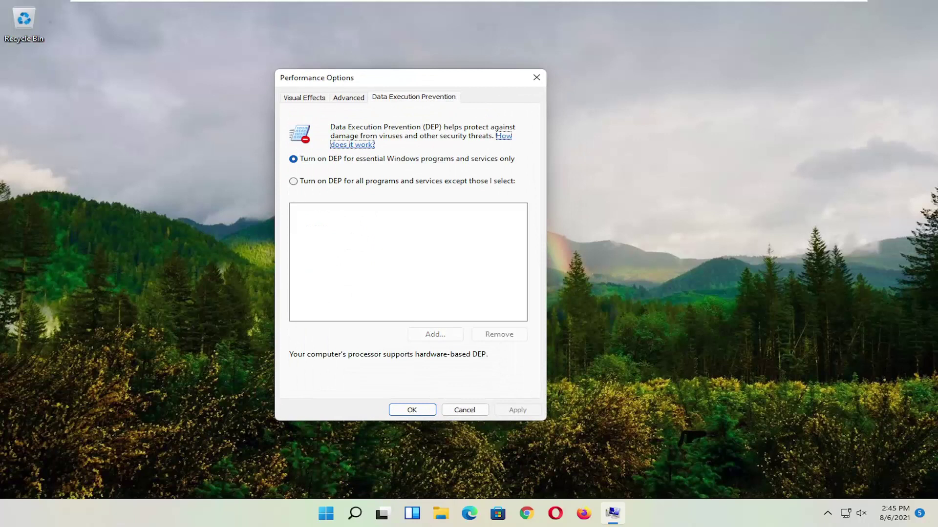
left_click(304, 183)
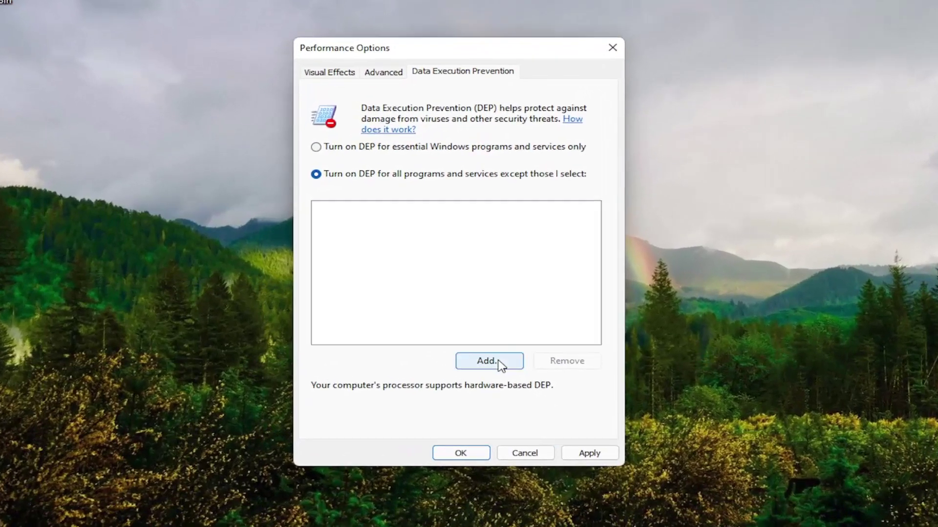
Step: Try adding C:\Program Files\iPod\bin\iPodService as a DEP exception
left_click(499, 362)
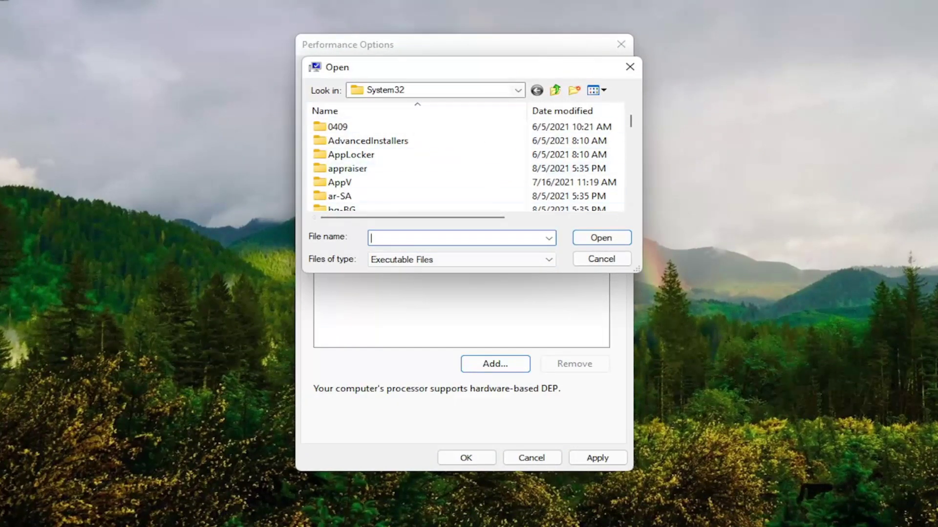
left_click(508, 91)
left_click(402, 126)
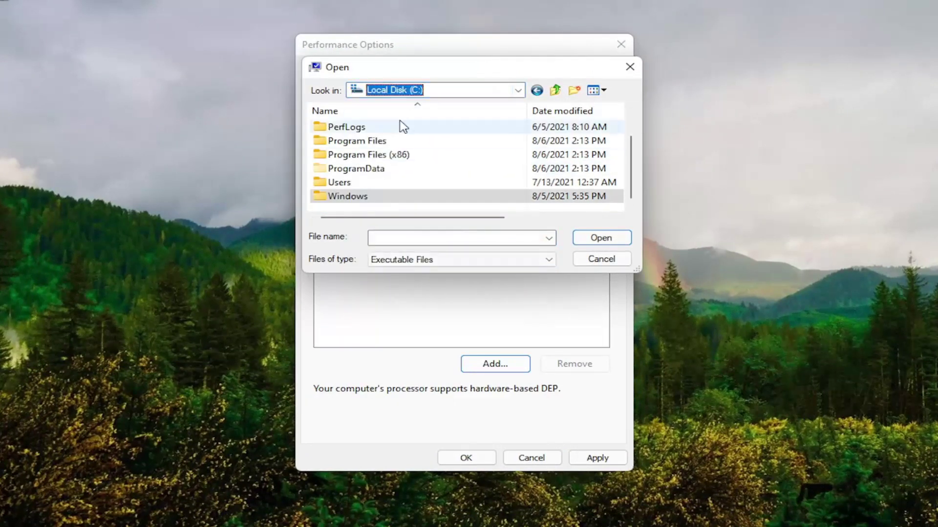
double_click(358, 142)
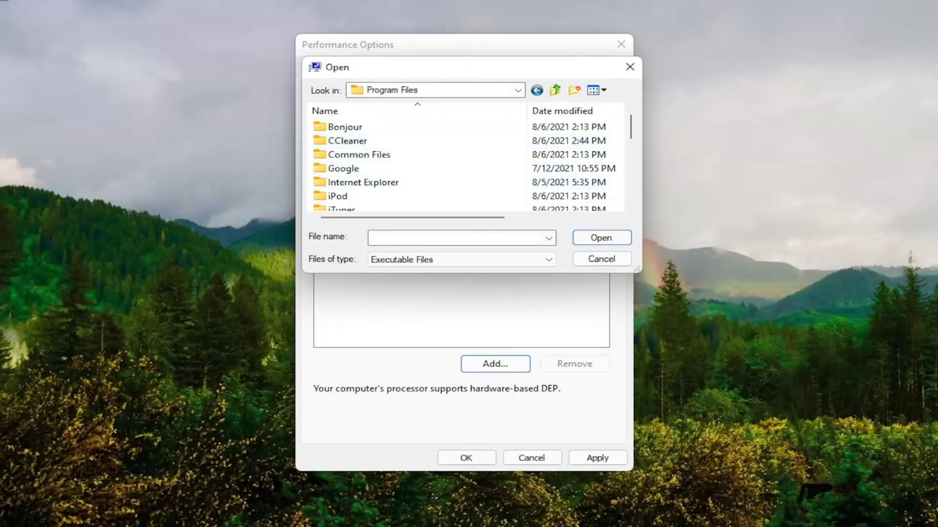
left_click(361, 173)
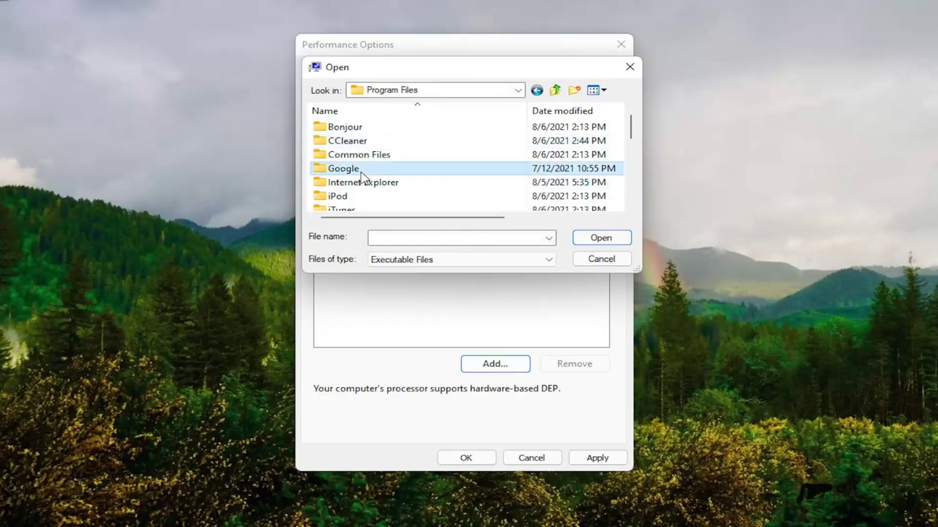
double_click(351, 197)
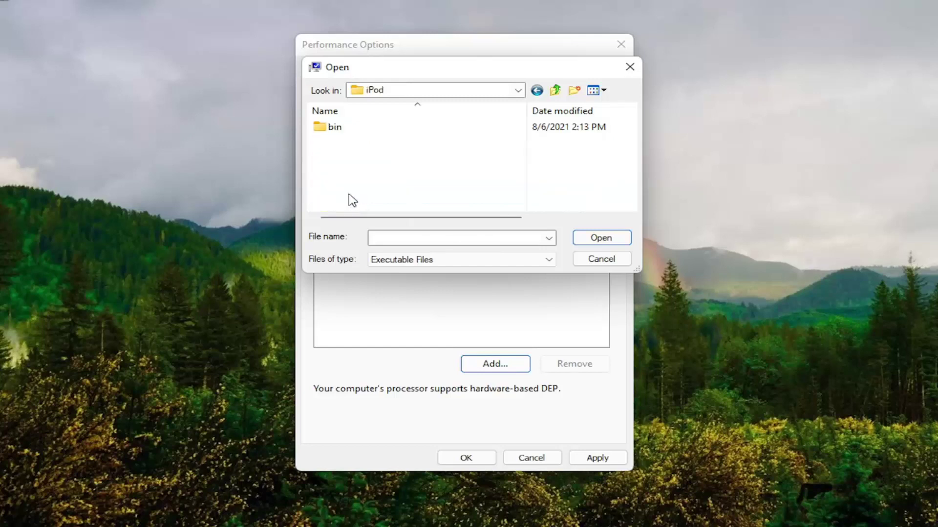
double_click(338, 130)
left_click(350, 132)
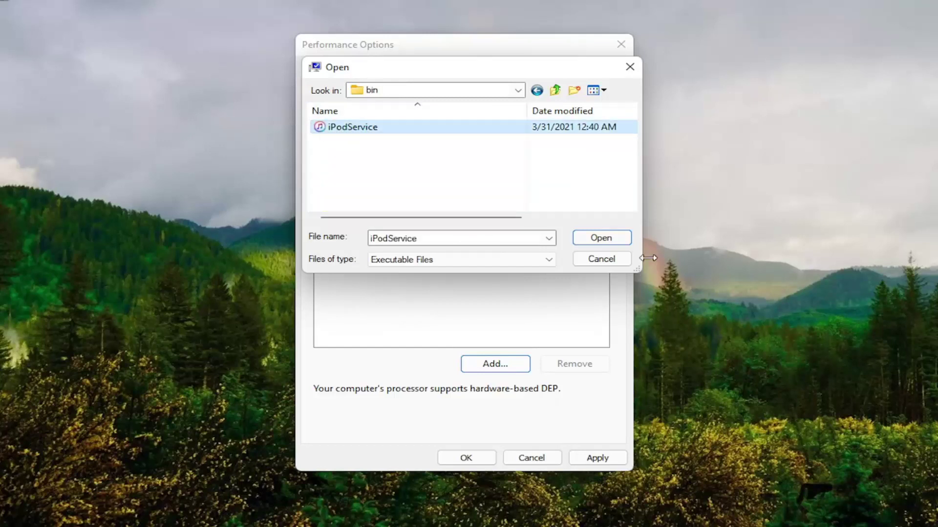
left_click(618, 241)
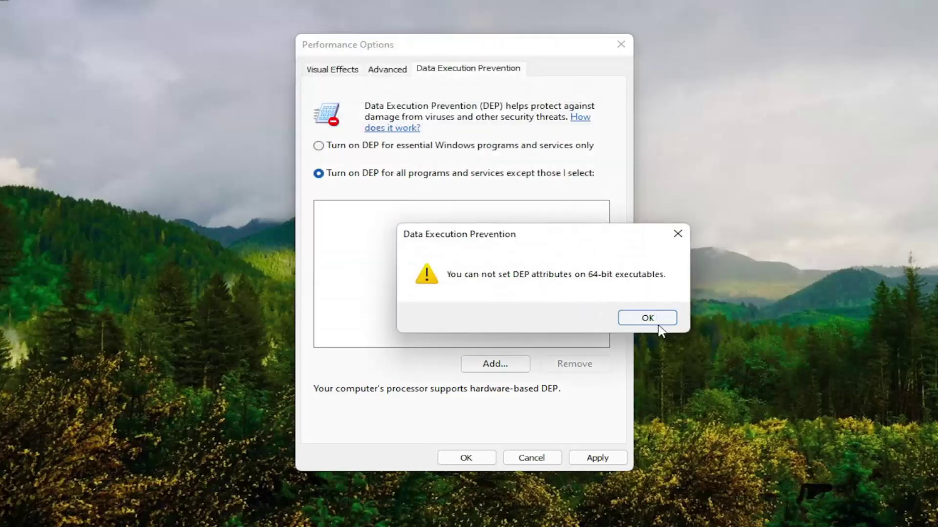
Step: Dismiss the 64-bit DEP warning, then close Performance Options and System Properties
left_click(621, 320)
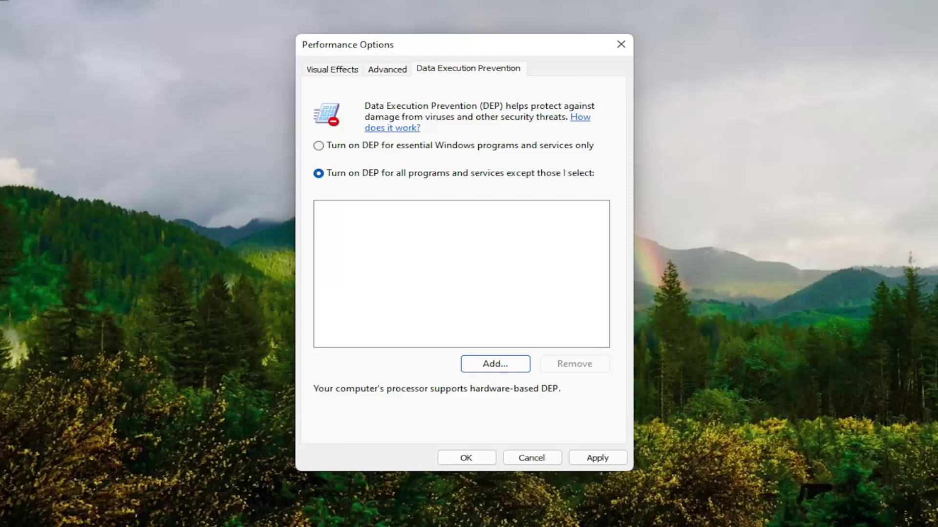
left_click(619, 45)
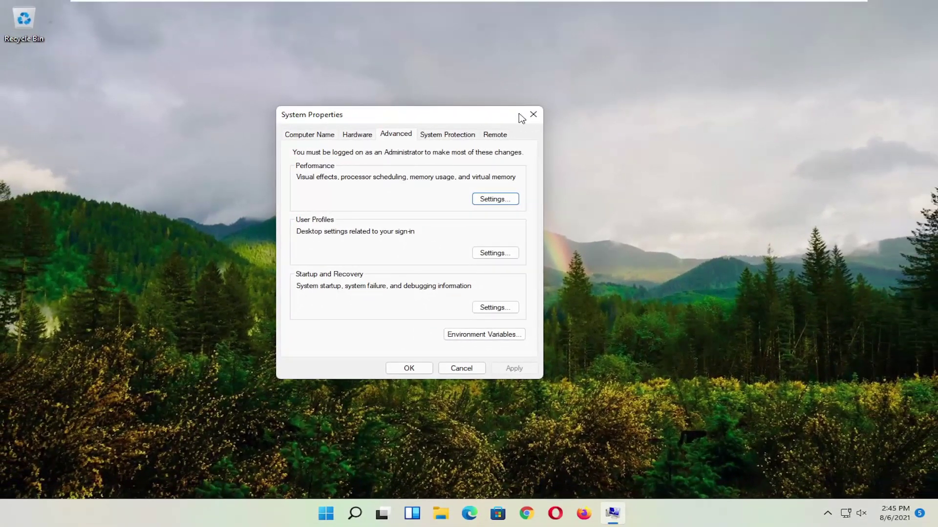
left_click(555, 108)
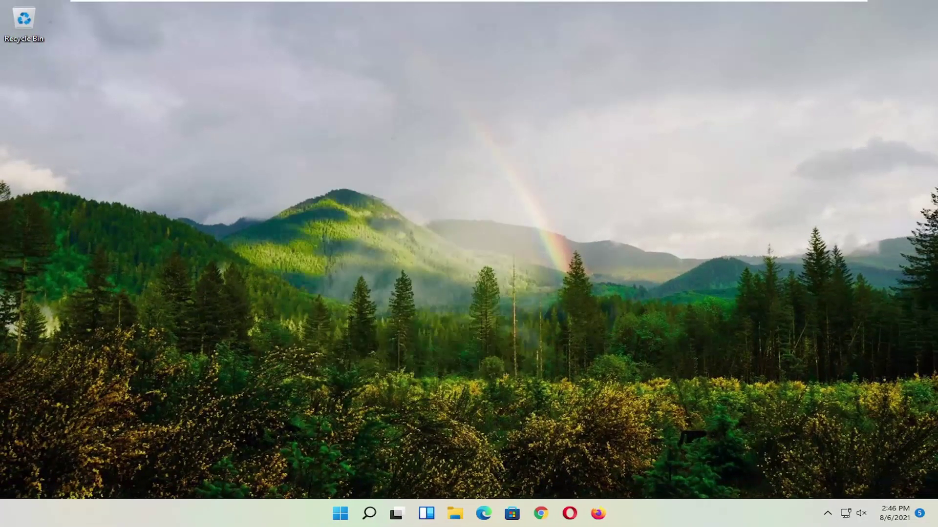